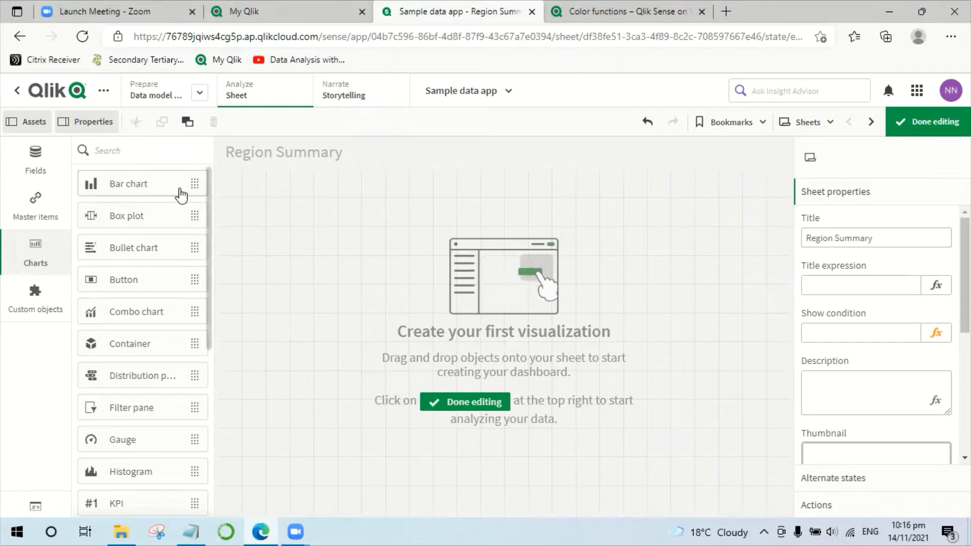
# Place a bar chart on the Region Summary sheet showing Sum(GrossSales) by Region
pyautogui.moveTo(128, 183); pyautogui.dragTo(405, 248)
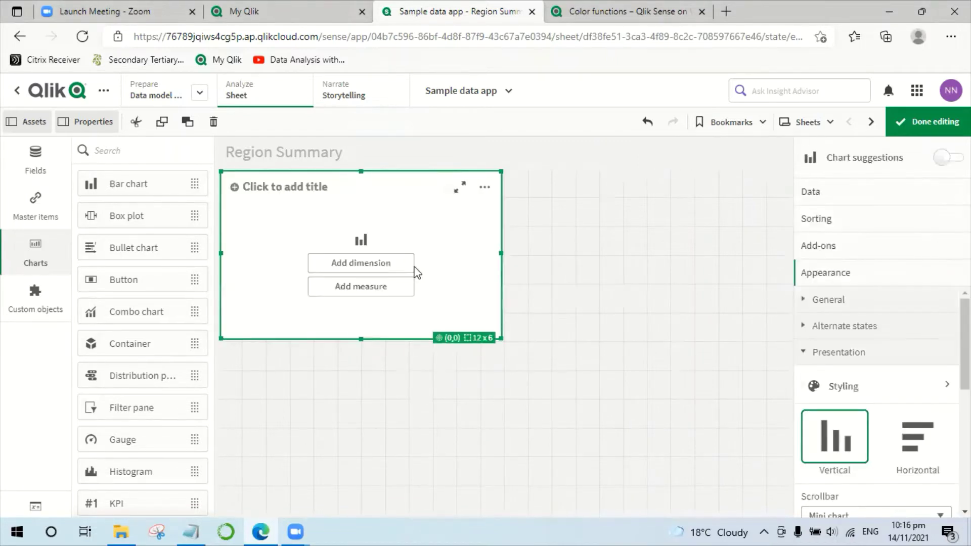
pyautogui.click(362, 263)
pyautogui.write('Regi')
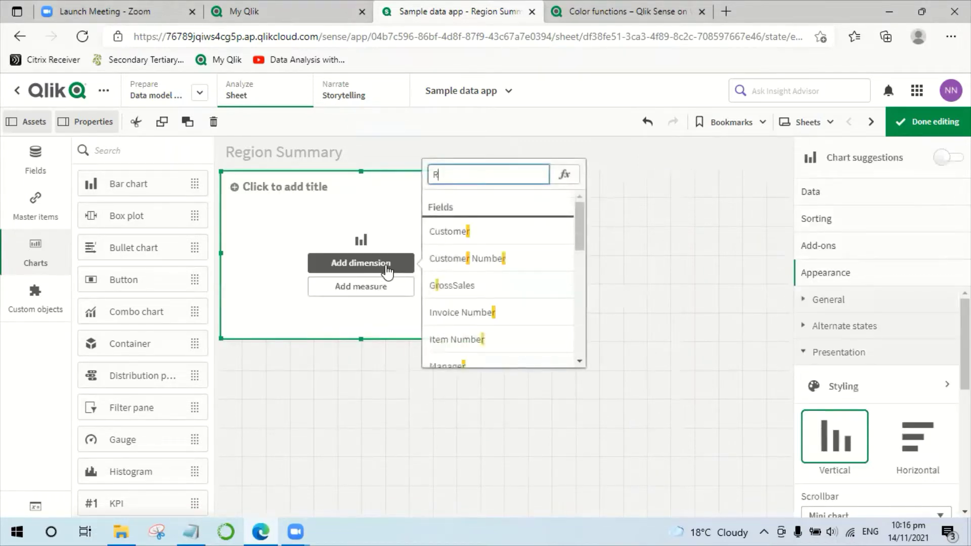
pyautogui.click(479, 230)
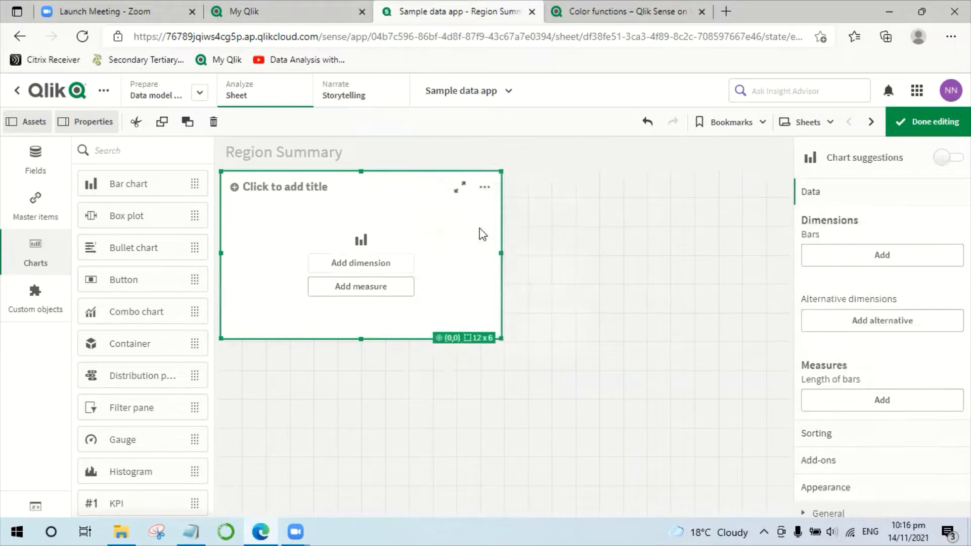
pyautogui.click(371, 285)
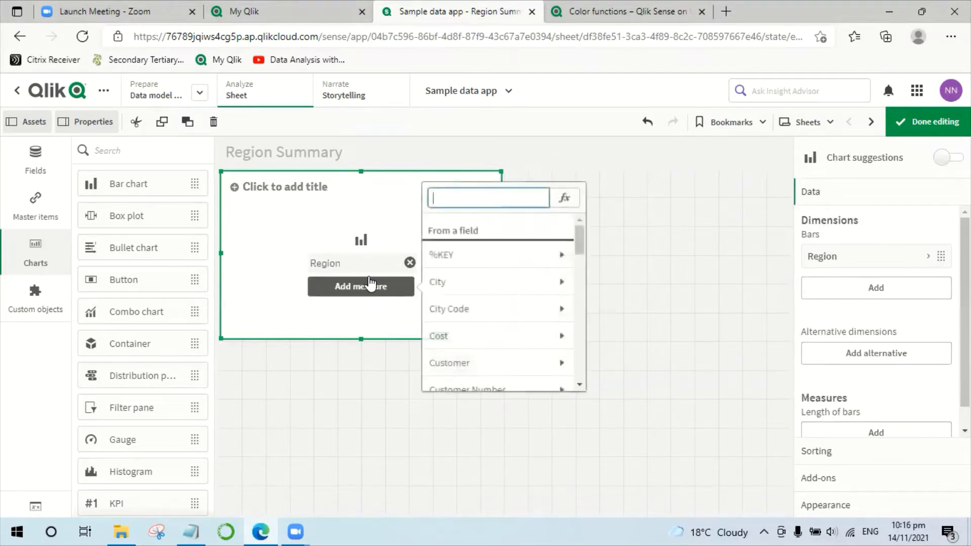
pyautogui.write('Gro')
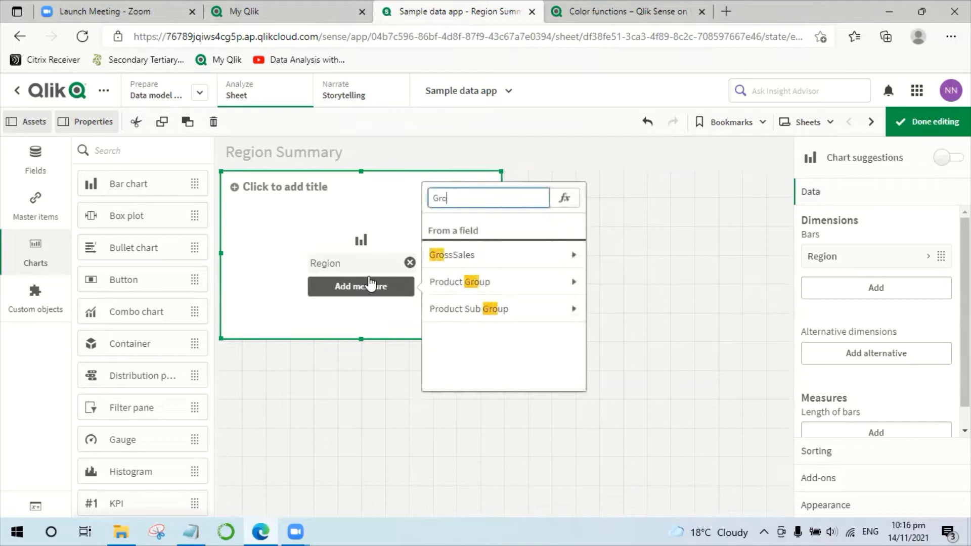
pyautogui.click(461, 254)
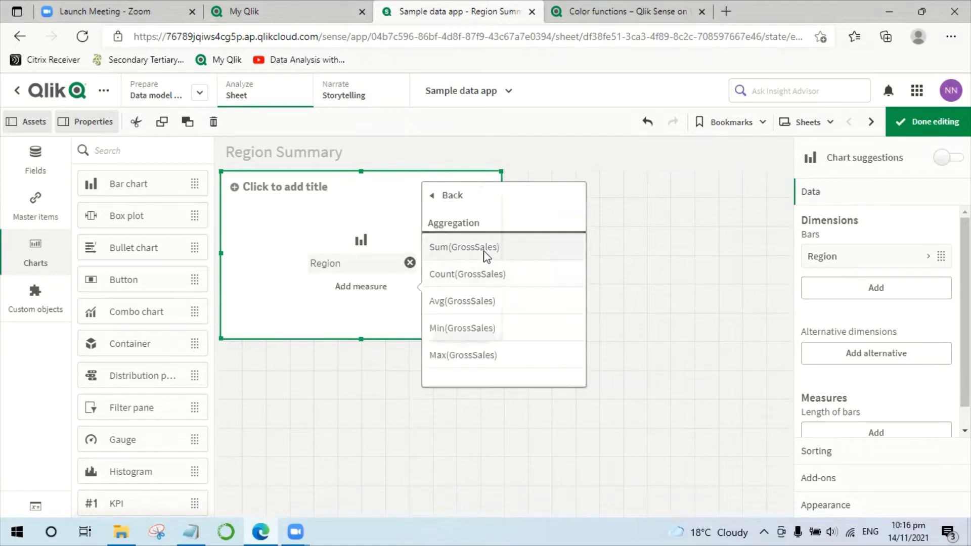
pyautogui.click(464, 248)
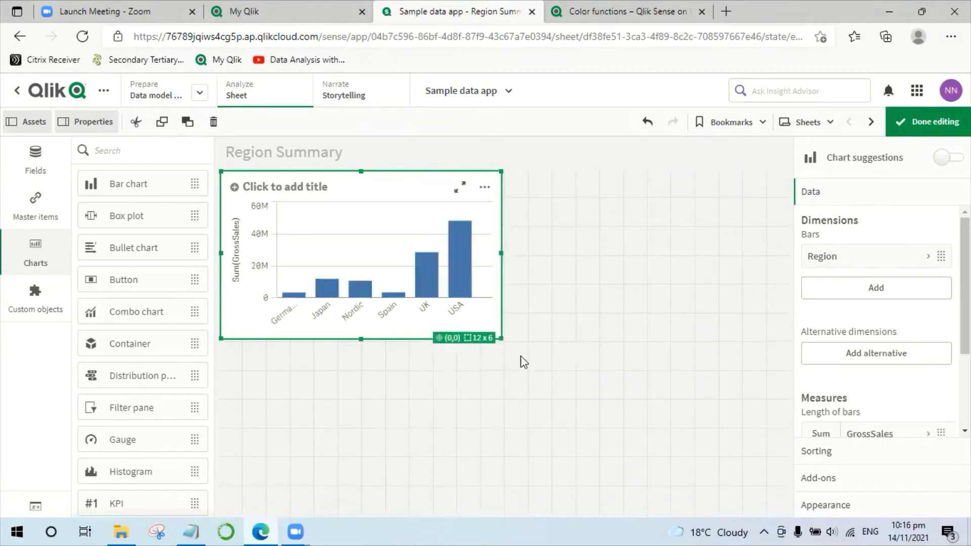
# Enlarge the chart, make the bars horizontal, and sort regions by Sum(GrossSales)
pyautogui.moveTo(500, 338); pyautogui.dragTo(596, 394)
pyautogui.click(826, 504)
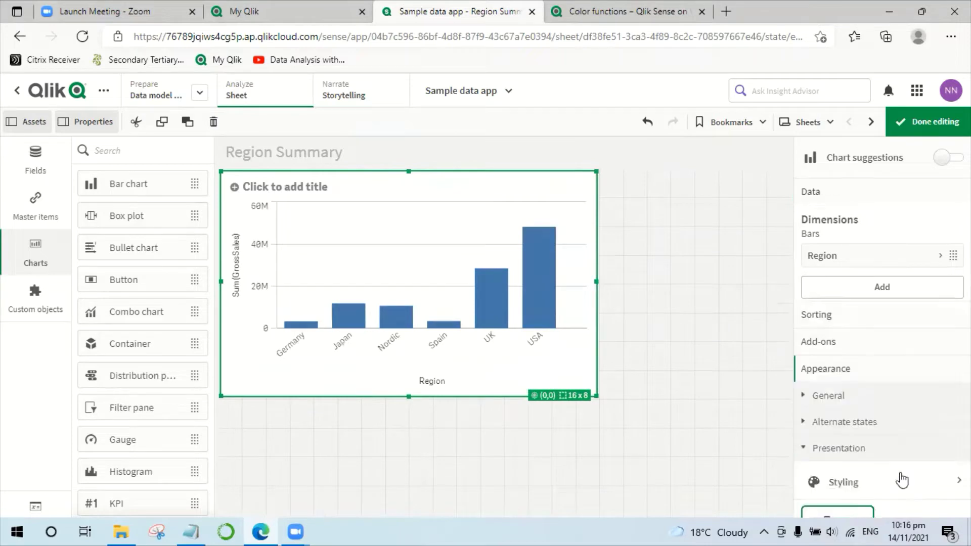
pyautogui.click(932, 455)
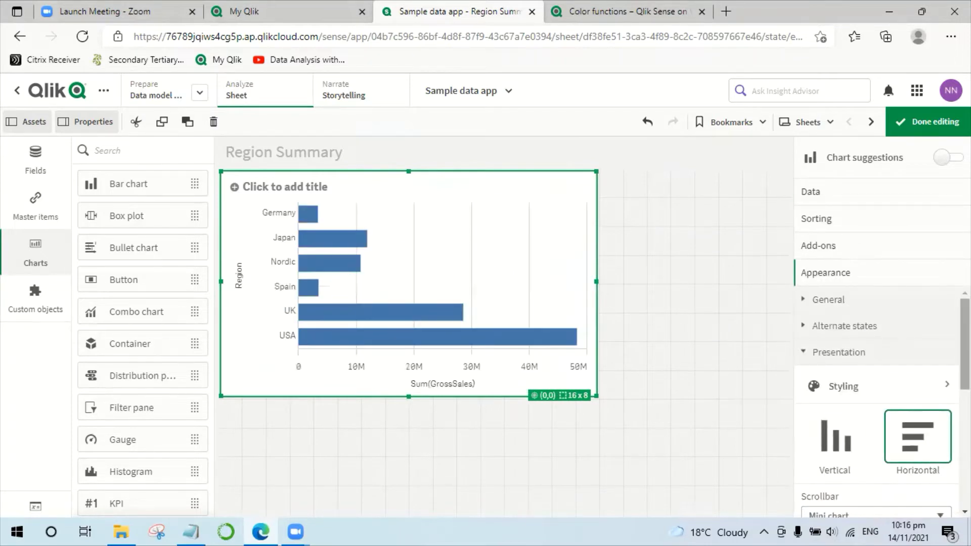
pyautogui.click(831, 226)
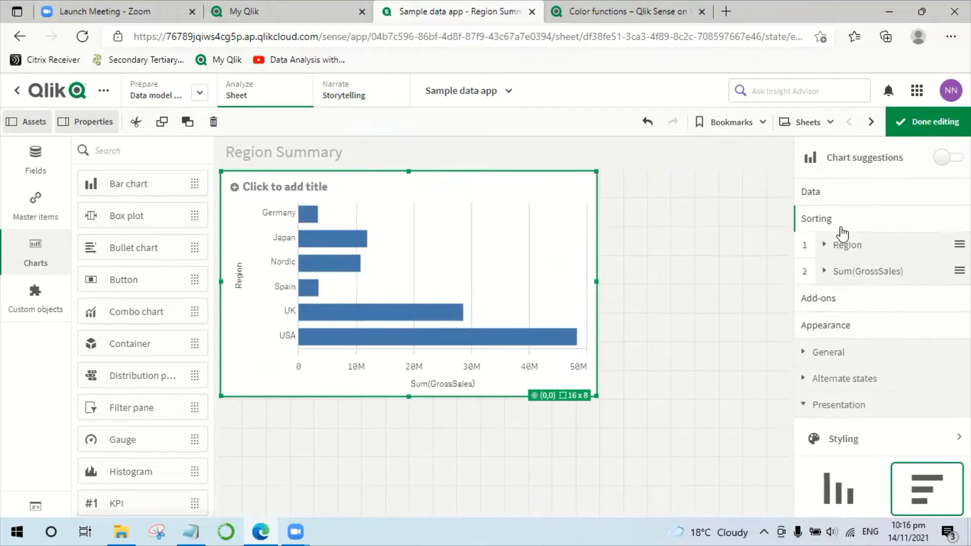
pyautogui.moveTo(849, 275); pyautogui.dragTo(840, 241)
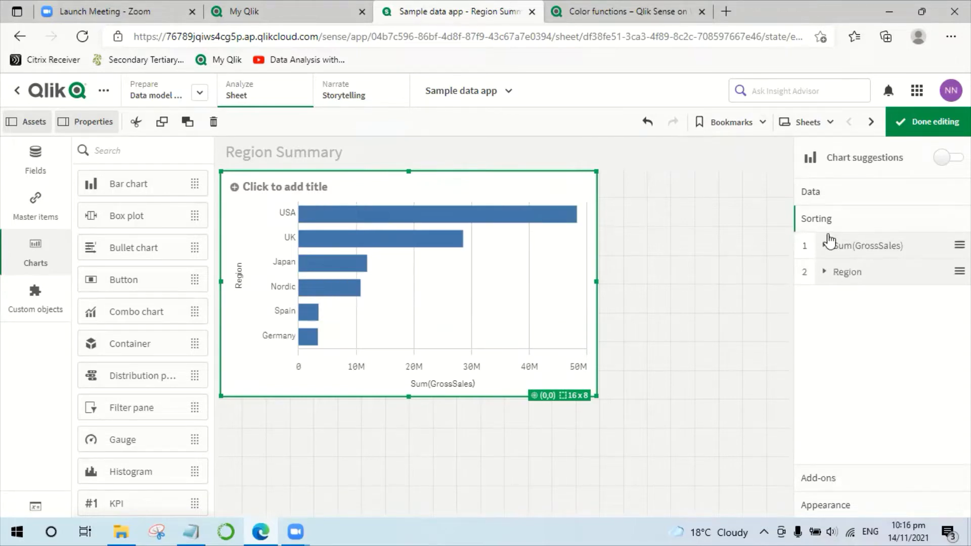
# Turn off automatic bar colours and colour the bars by Region
pyautogui.moveTo(416, 241)
pyautogui.click(834, 505)
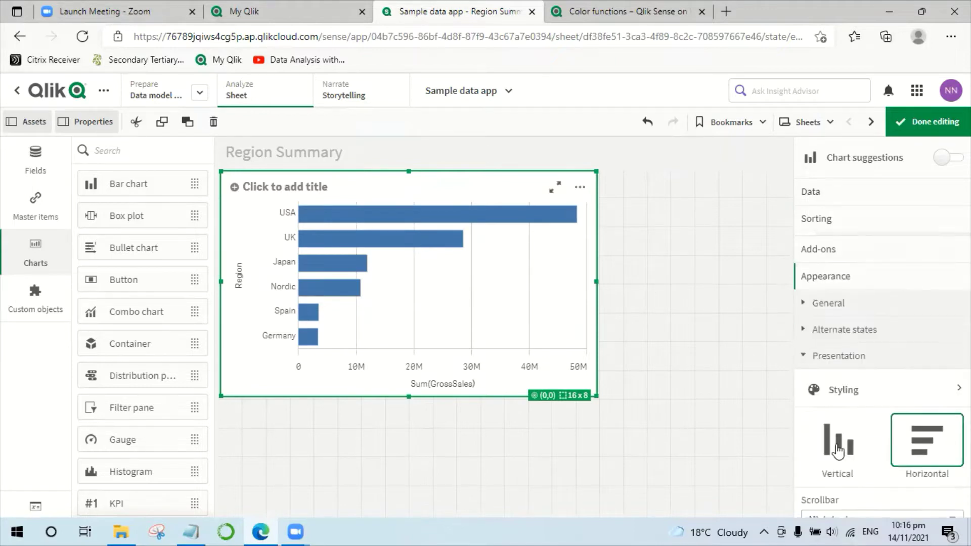
pyautogui.scroll(-1, 842, 438)
pyautogui.scroll(-3, 873, 448)
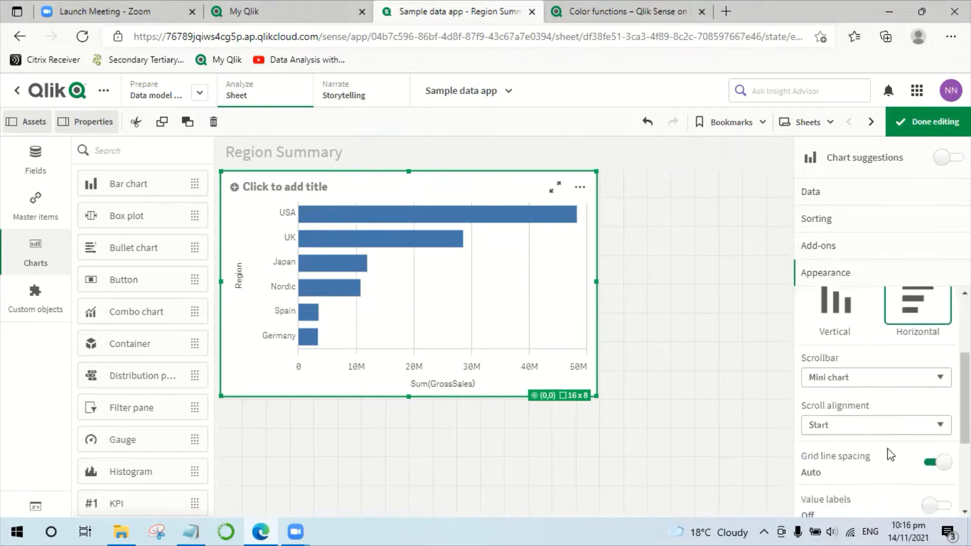
pyautogui.scroll(-2, 889, 453)
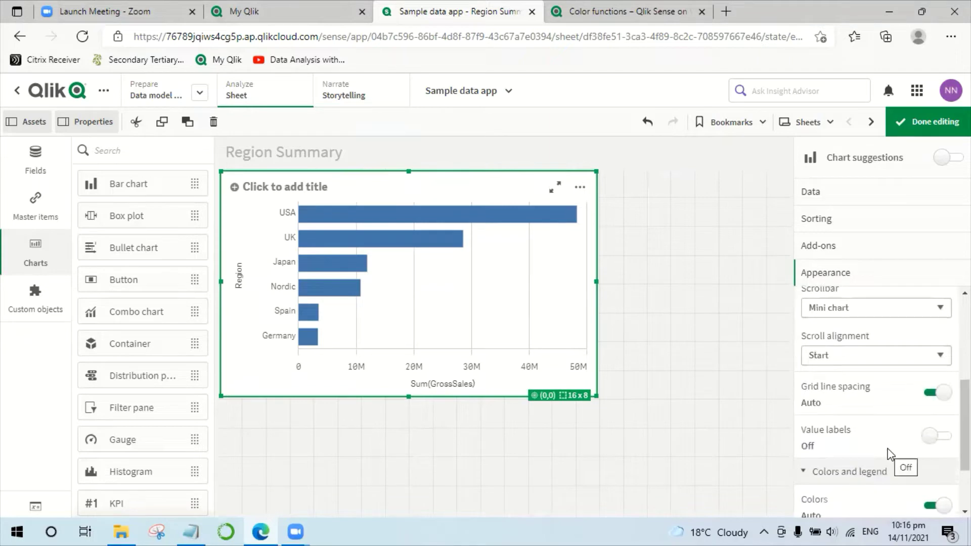
pyautogui.scroll(-1, 889, 454)
pyautogui.scroll(-1, 939, 463)
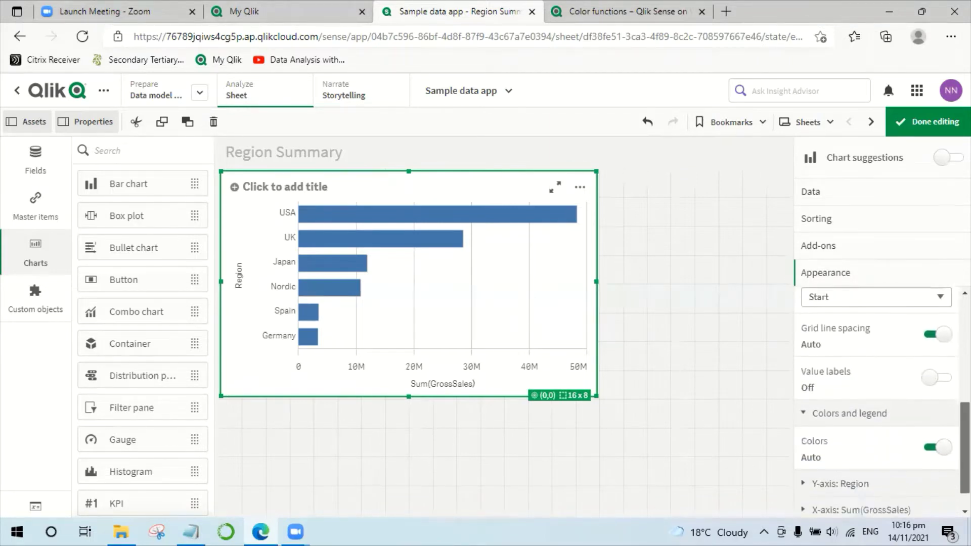
pyautogui.click(939, 452)
pyautogui.scroll(-1, 941, 440)
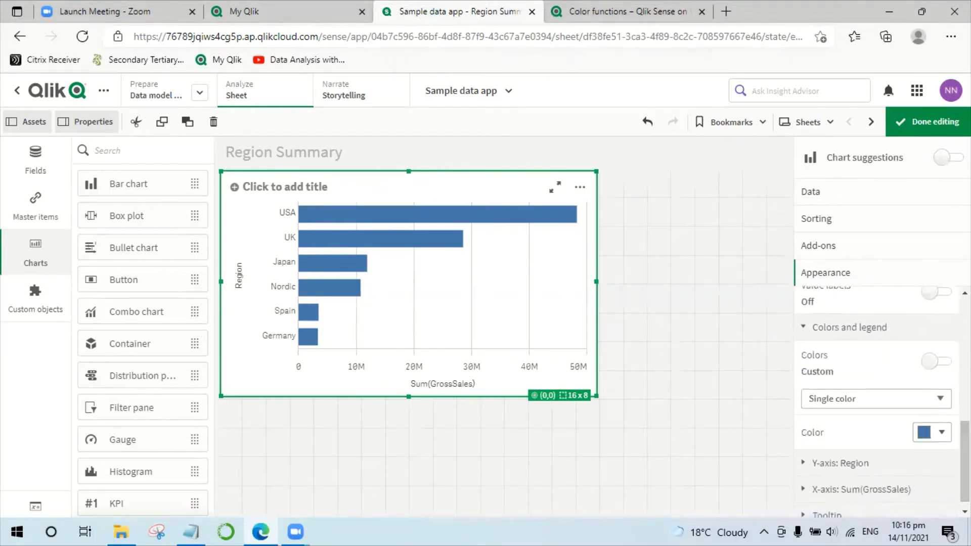
pyautogui.click(942, 399)
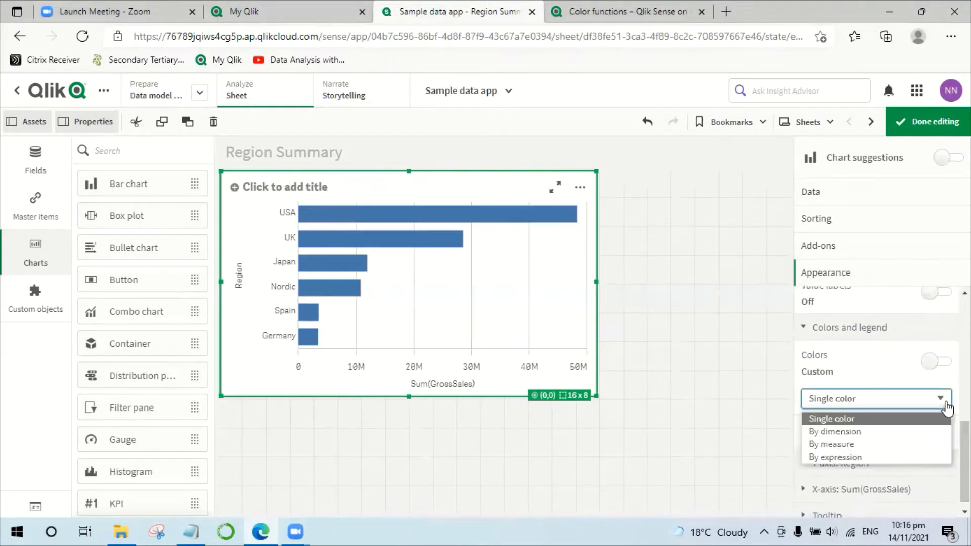
pyautogui.click(879, 433)
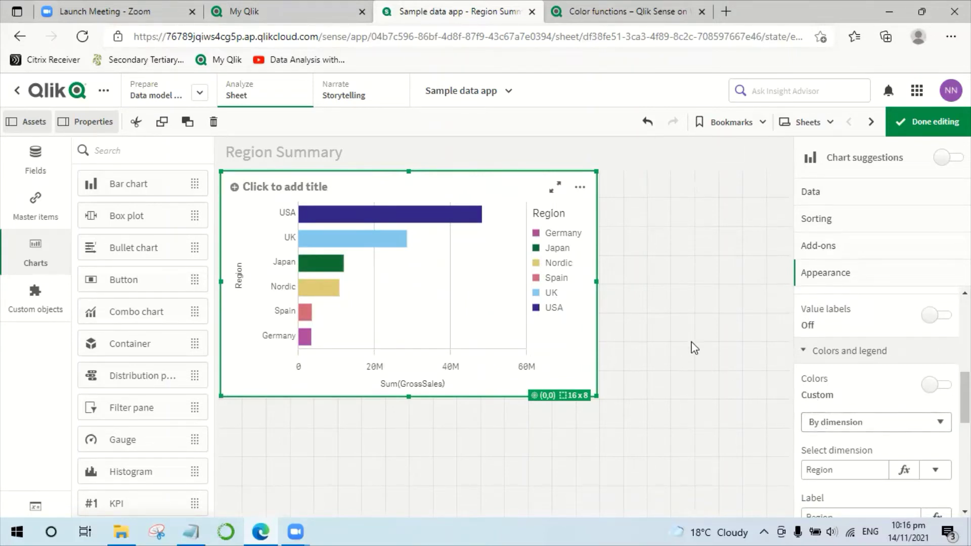
# Switch colouring to By expression, open its editor, and select the nested if formula in Notepad
pyautogui.click(938, 426)
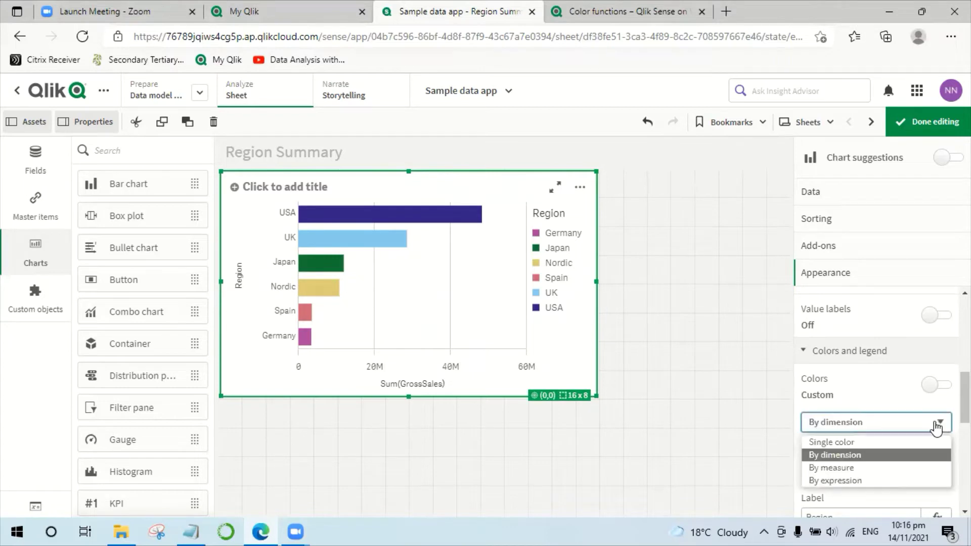
pyautogui.click(853, 480)
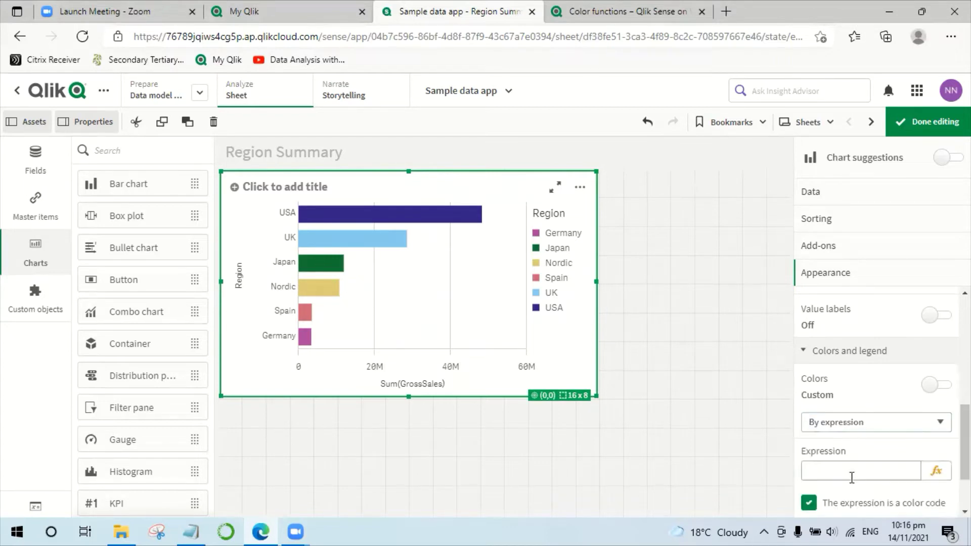
pyautogui.click(937, 474)
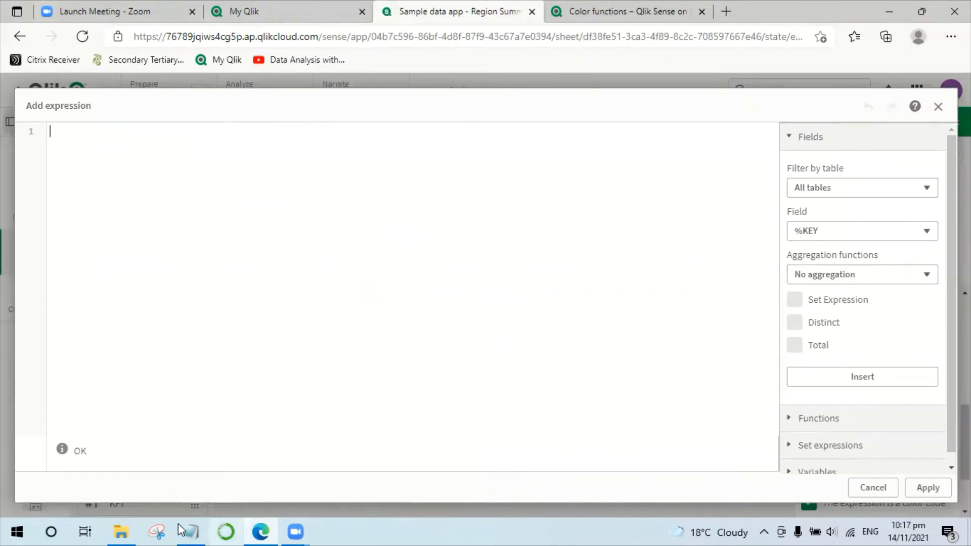
pyautogui.click(191, 531)
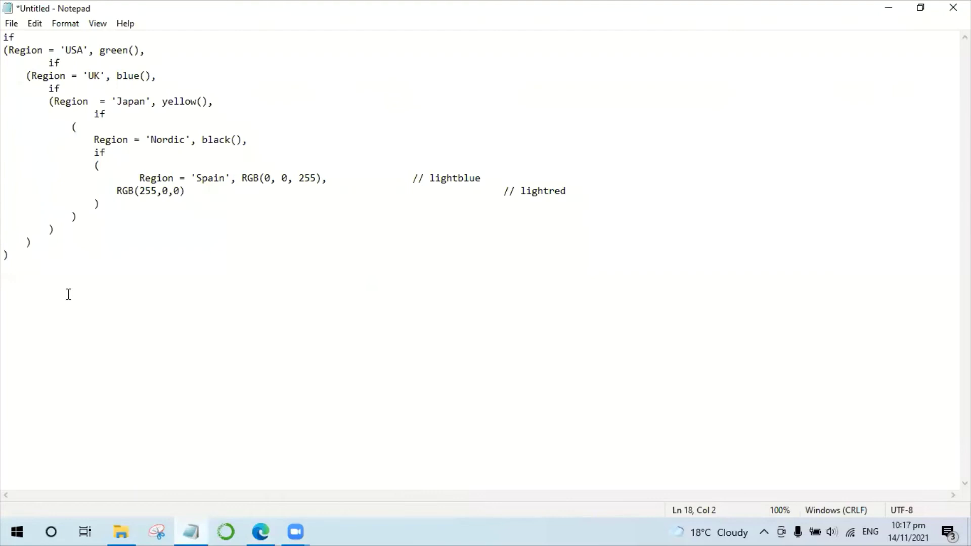
pyautogui.moveTo(68, 295); pyautogui.dragTo(5, 34)
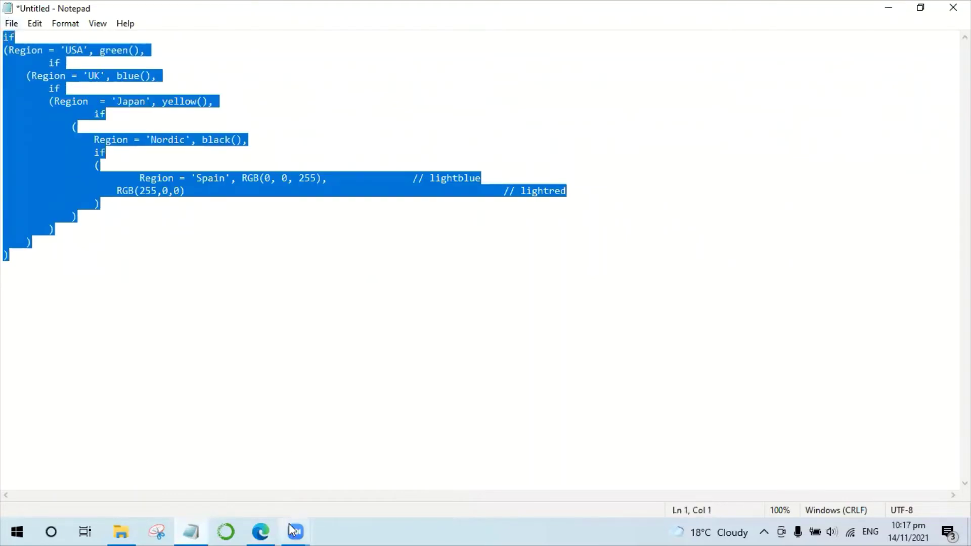
# Paste the nested if colour formula into the Qlik expression editor
pyautogui.click(260, 531)
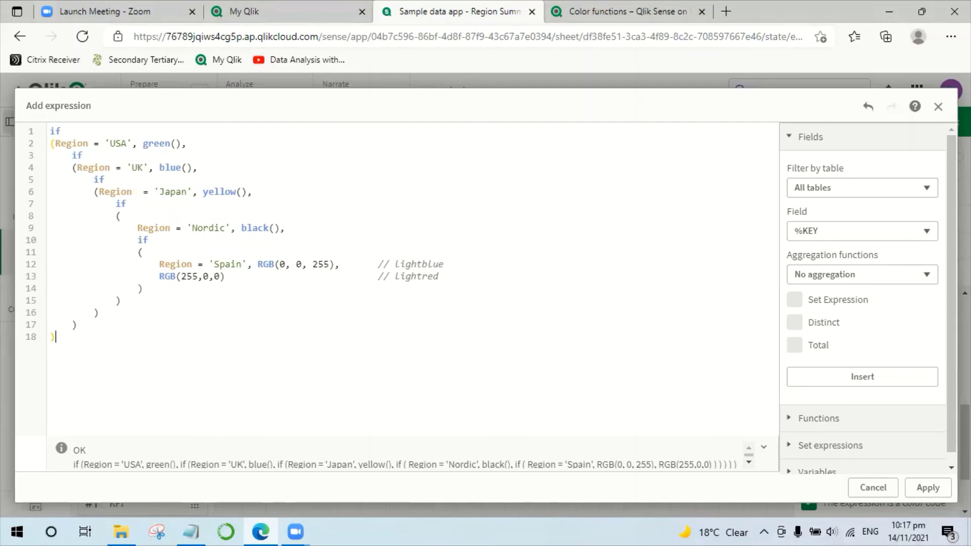
# Apply the colour expression and finish editing to view the per-region colours
pyautogui.click(927, 488)
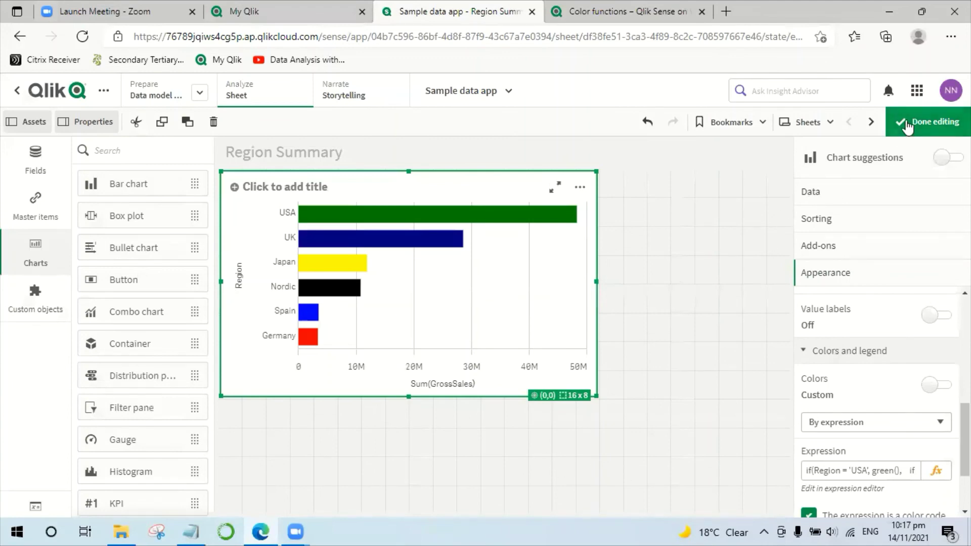
pyautogui.click(927, 122)
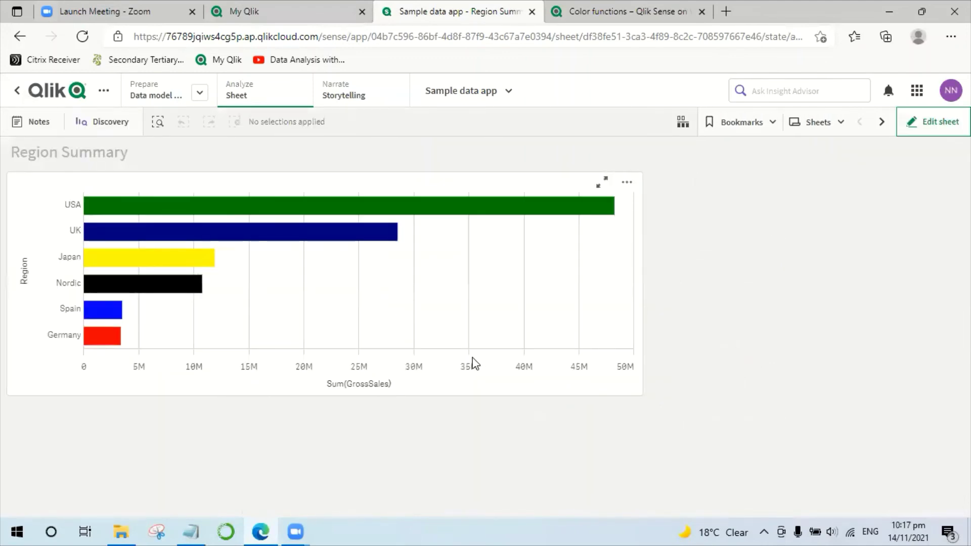